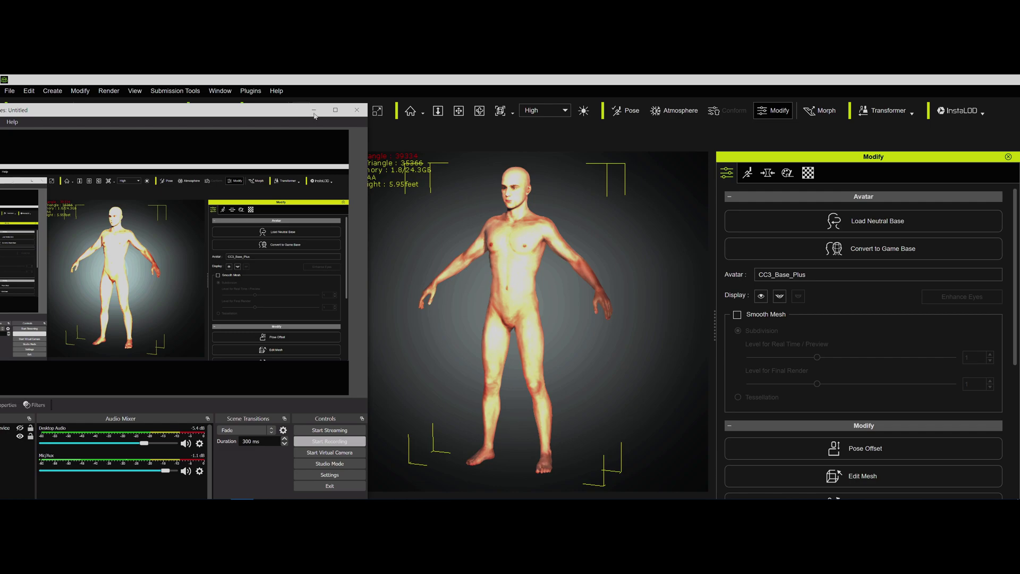
Examine the avatar's face in a close-up, three-quarter view
{"action": "left_click", "coordinate": [314, 112]}
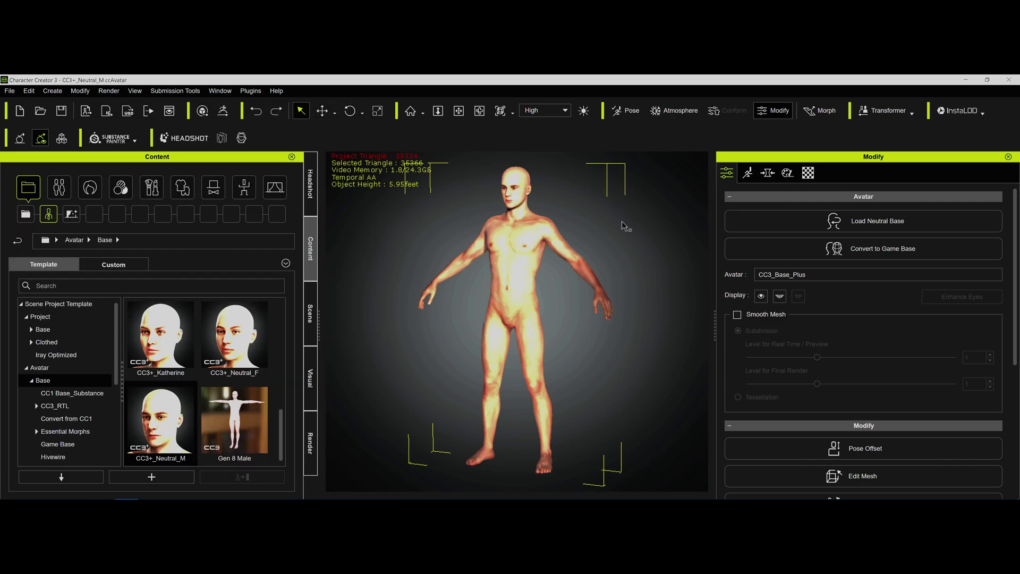
{"action": "key", "text": "j"}
{"action": "key", "text": "x"}
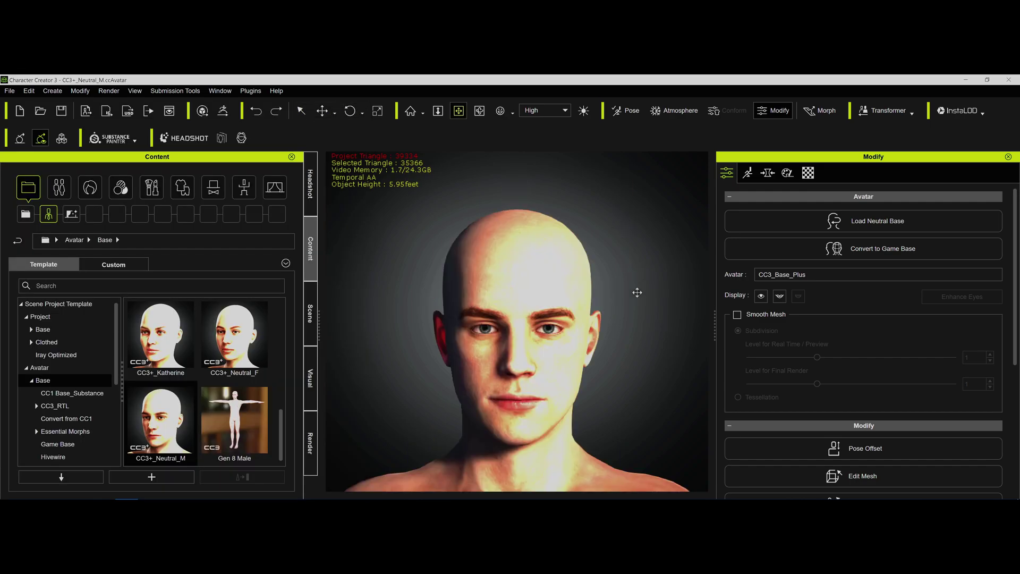
{"action": "right_click_drag", "start_coordinate": [637, 291], "coordinate": [576, 280]}
{"action": "left_click_drag", "start_coordinate": [576, 280], "coordinate": [570, 235]}
{"action": "right_click_drag", "start_coordinate": [628, 284], "coordinate": [607, 297]}
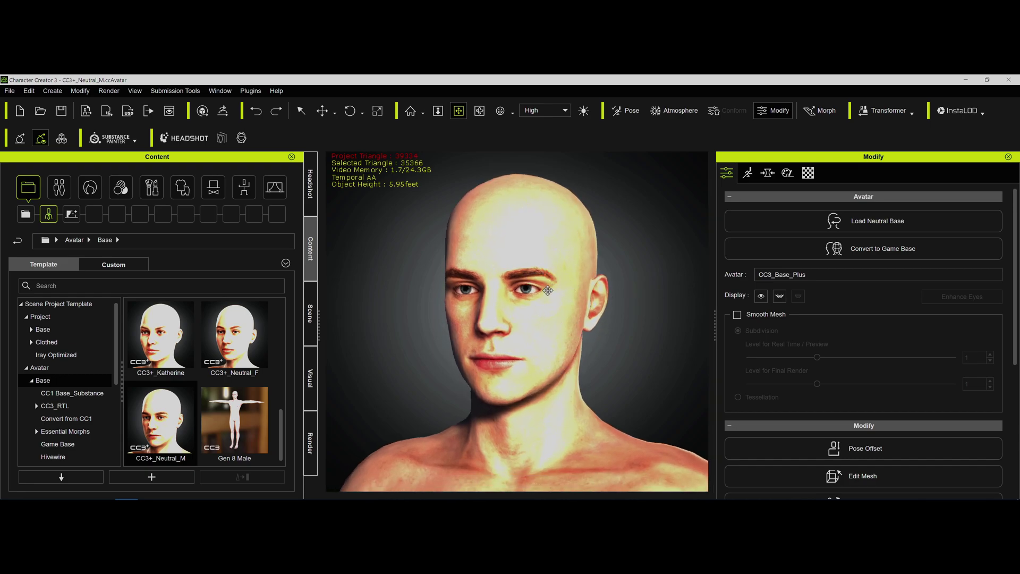
{"action": "scroll", "coordinate": [526, 314], "scroll_direction": "up", "scroll_amount": 2}
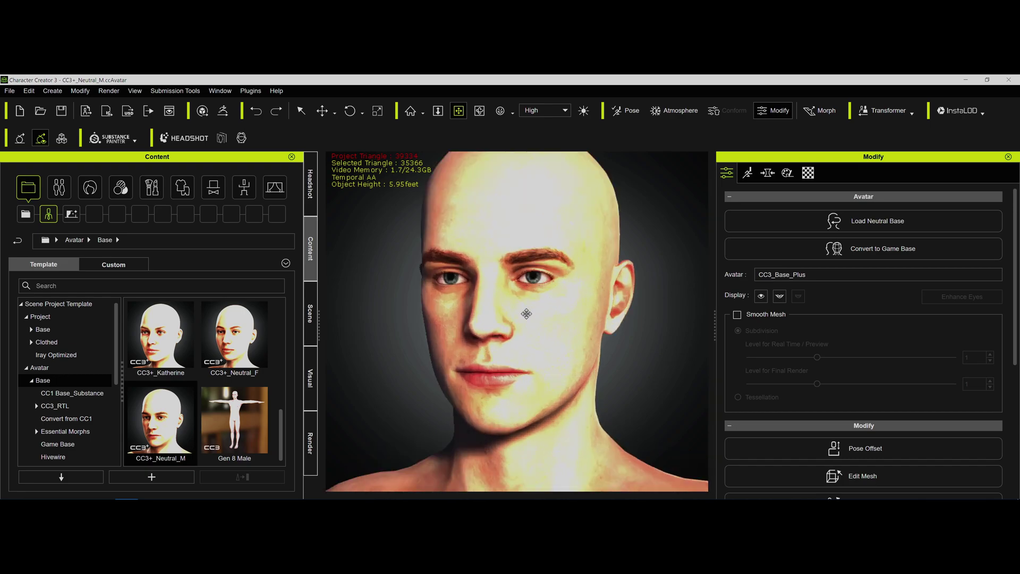
{"action": "middle_click_drag", "start_coordinate": [526, 313], "coordinate": [519, 343]}
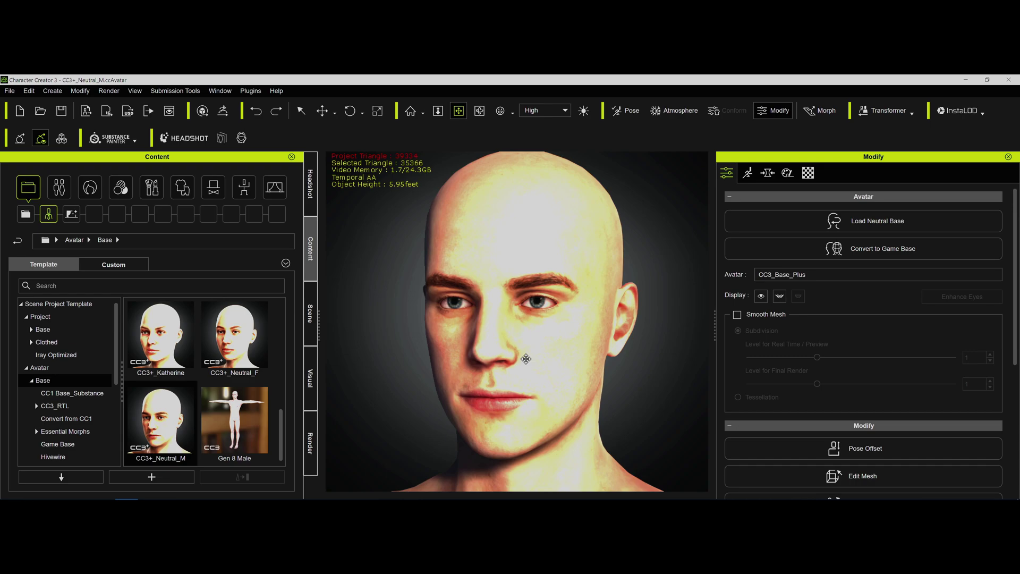
Filter the avatar's morph sliders by "nasal"
{"action": "left_click", "coordinate": [768, 172]}
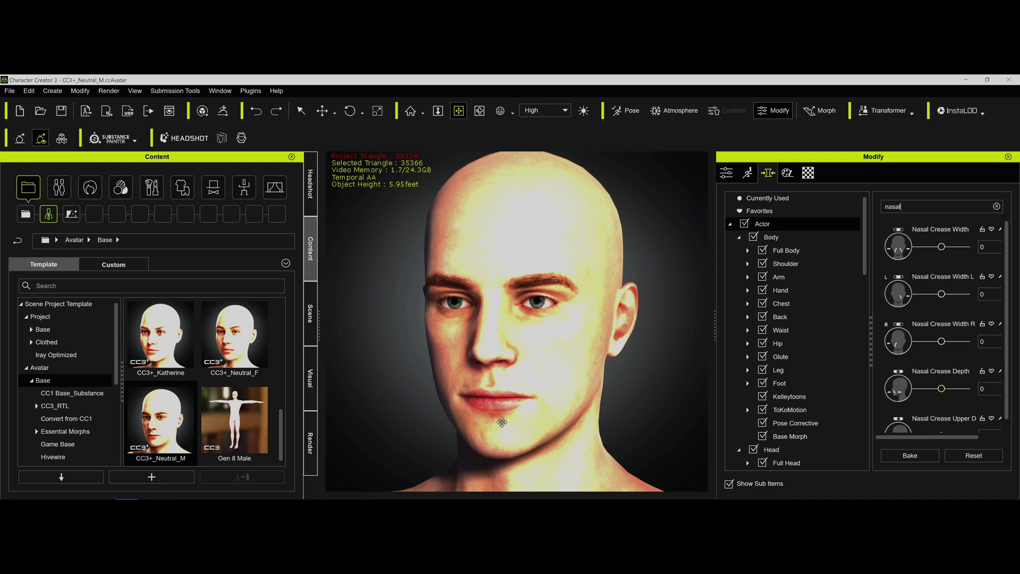
{"action": "left_click_drag", "start_coordinate": [536, 332], "coordinate": [550, 325]}
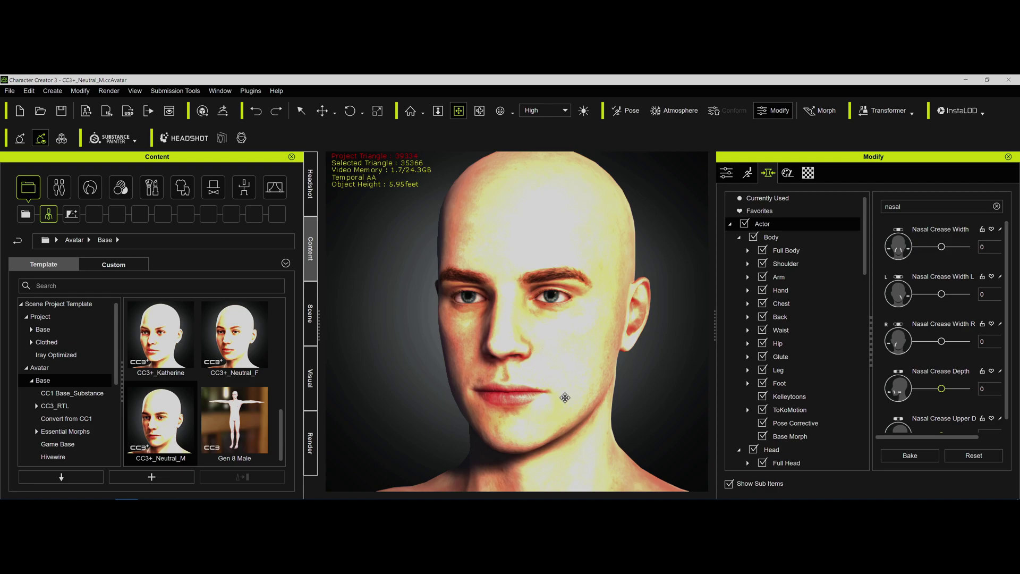
{"action": "right_click_drag", "start_coordinate": [526, 365], "coordinate": [524, 369]}
{"action": "left_click_drag", "start_coordinate": [524, 368], "coordinate": [521, 365]}
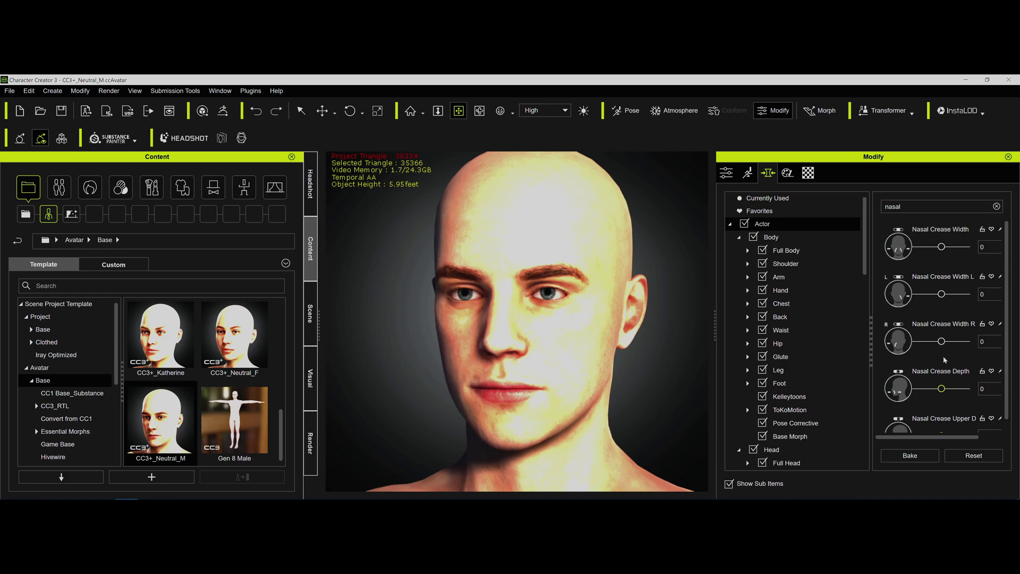
Try a Nasal Crease Depth of 100 and reset the morph values
{"action": "scroll", "coordinate": [945, 360], "scroll_direction": "down", "scroll_amount": 2}
{"action": "left_click_drag", "start_coordinate": [942, 329], "coordinate": [1009, 328]}
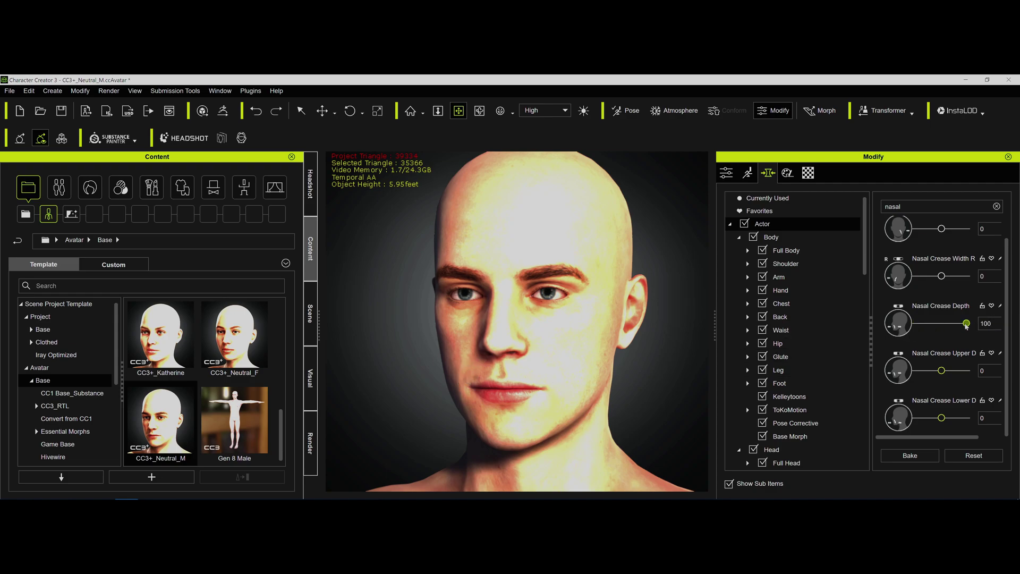
{"action": "left_click_drag", "start_coordinate": [965, 325], "coordinate": [987, 327]}
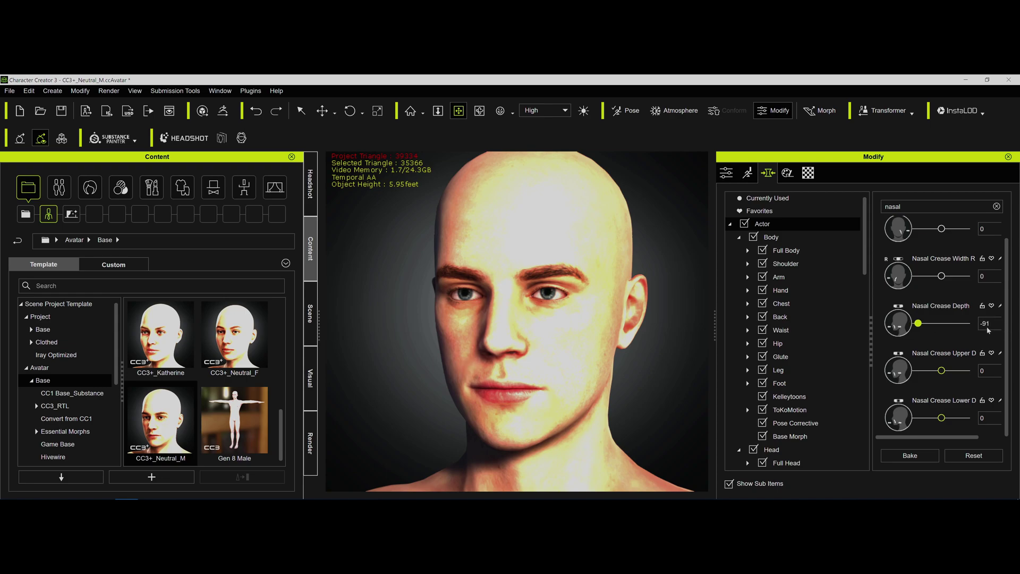
{"action": "left_click", "coordinate": [986, 323]}
{"action": "type", "text": "100"}
{"action": "key", "text": "Return"}
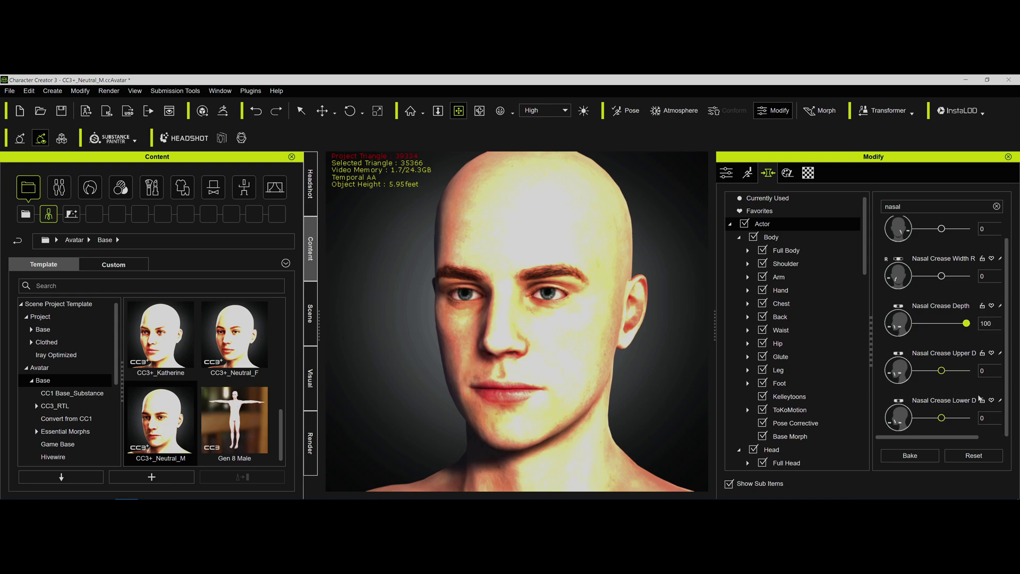
{"action": "left_click", "coordinate": [974, 455]}
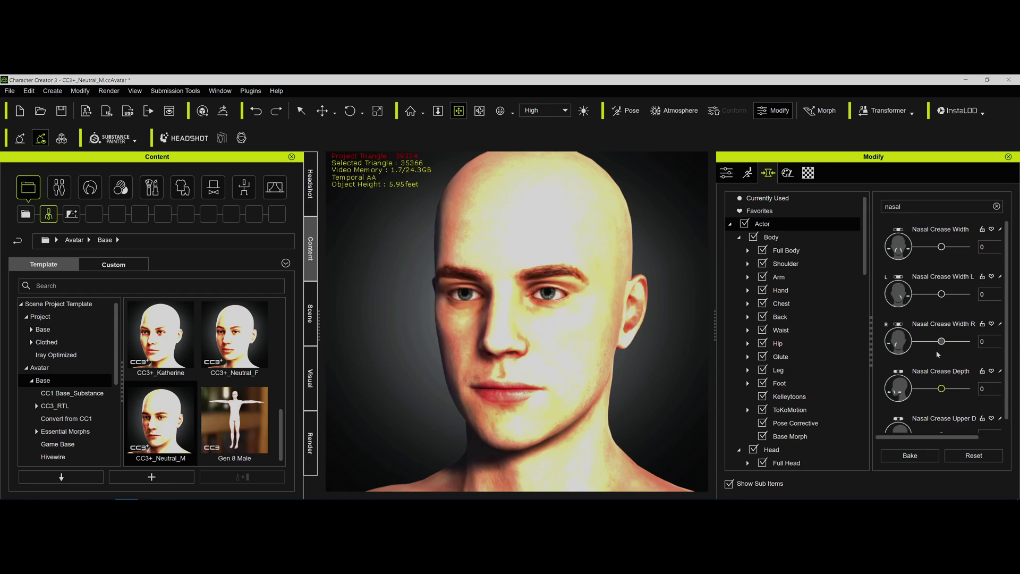
Set Nasal Crease Depth to 100 and bake it into the avatar, four times in succession
{"action": "left_click_drag", "start_coordinate": [941, 389], "coordinate": [1007, 389]}
{"action": "middle_click_drag", "start_coordinate": [518, 370], "coordinate": [530, 345]}
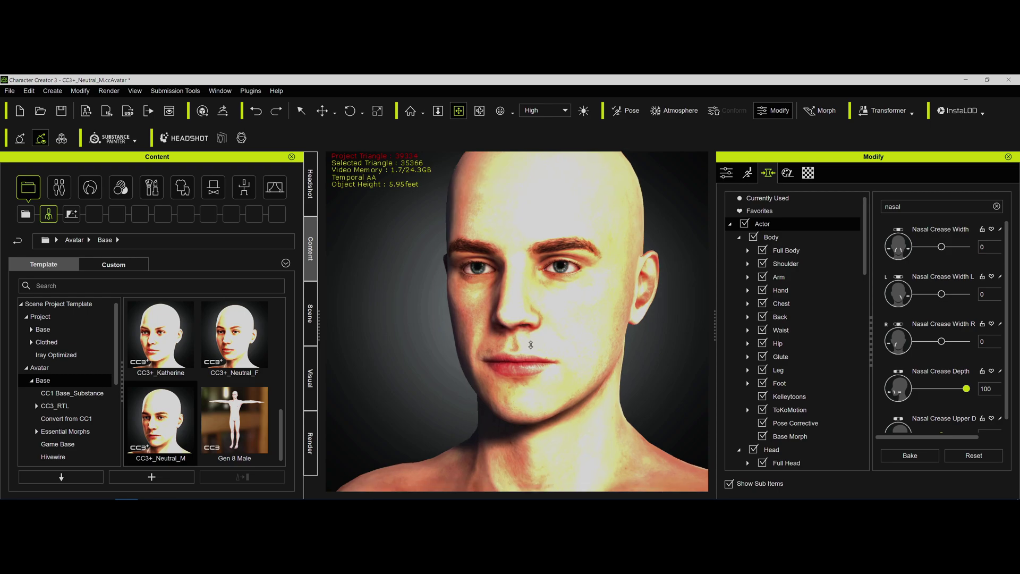
{"action": "scroll", "coordinate": [531, 345], "scroll_direction": "up", "scroll_amount": 3}
{"action": "left_click", "coordinate": [910, 455]}
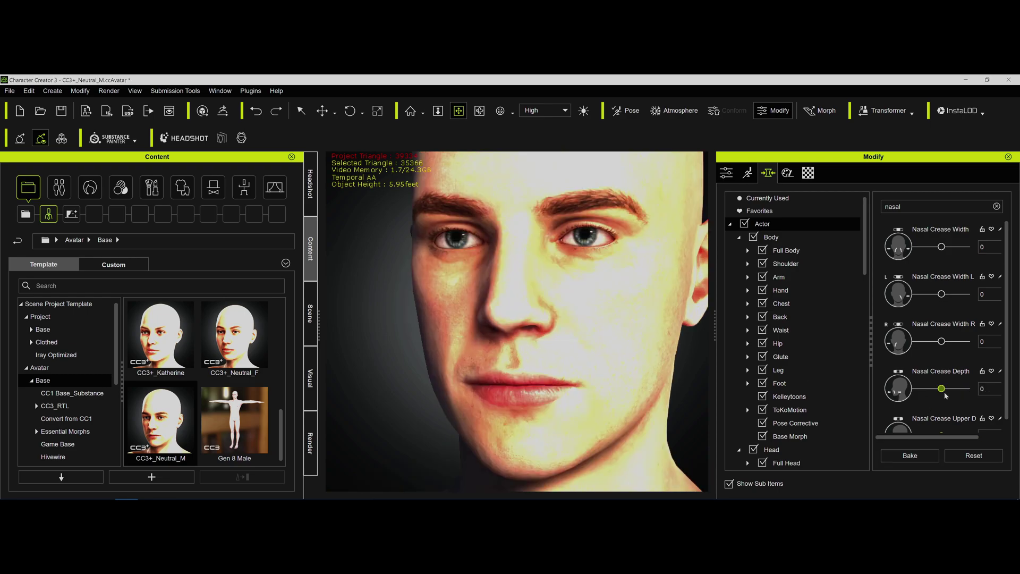
{"action": "left_click_drag", "start_coordinate": [941, 388], "coordinate": [967, 389]}
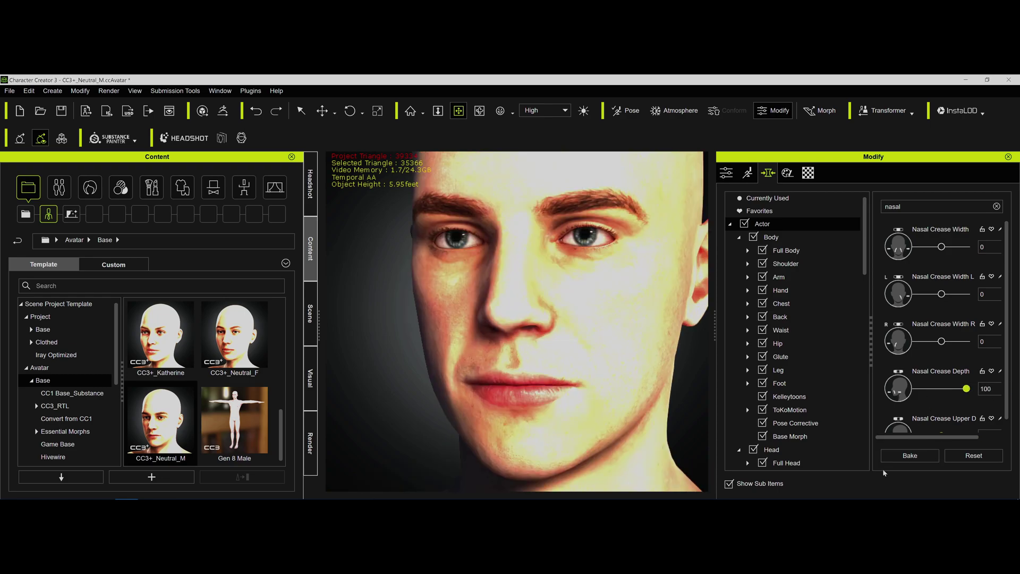
{"action": "left_click", "coordinate": [908, 455]}
{"action": "left_click_drag", "start_coordinate": [951, 393], "coordinate": [968, 390]}
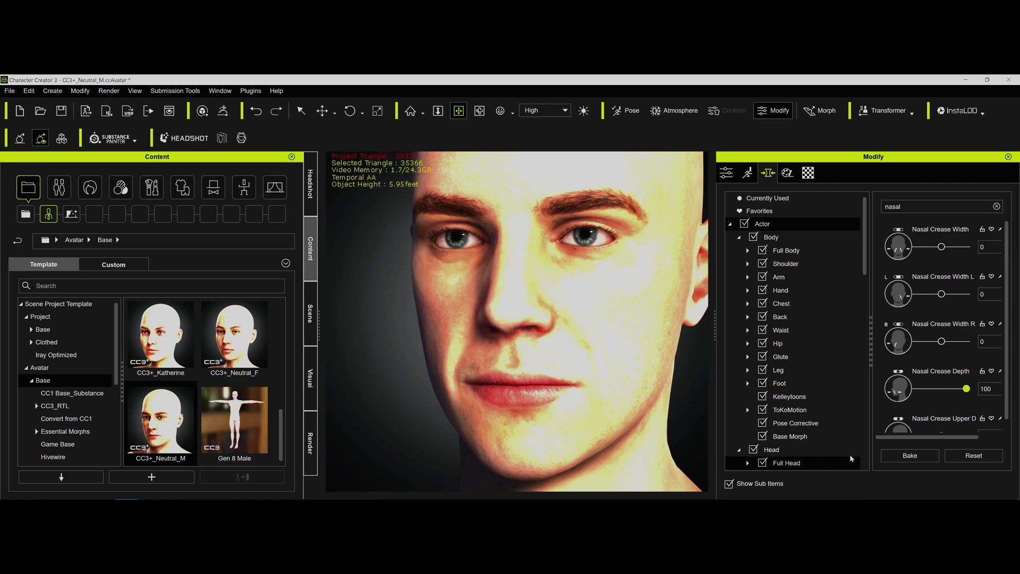
{"action": "left_click", "coordinate": [911, 456]}
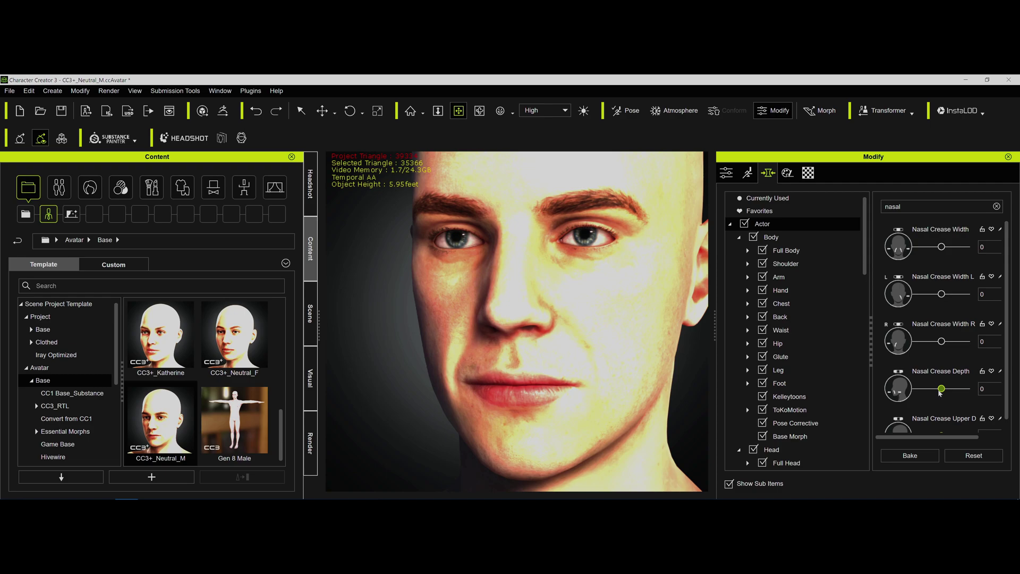
{"action": "left_click_drag", "start_coordinate": [941, 389], "coordinate": [1002, 392]}
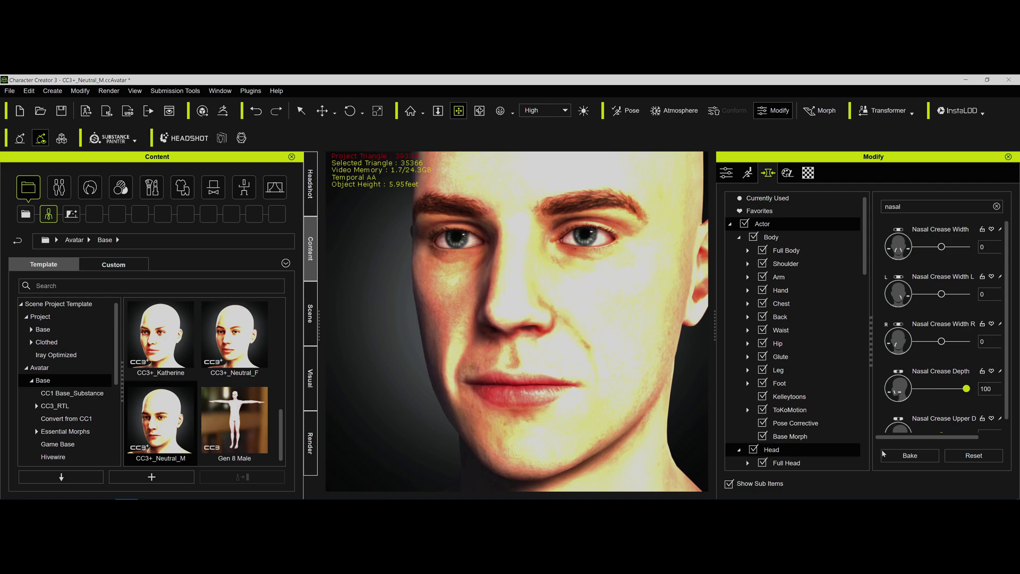
{"action": "left_click", "coordinate": [907, 457]}
Set Nasal Crease Depth to 200, beyond the slider's range, and bake it into the avatar
{"action": "right_click_drag", "start_coordinate": [462, 291], "coordinate": [412, 292]}
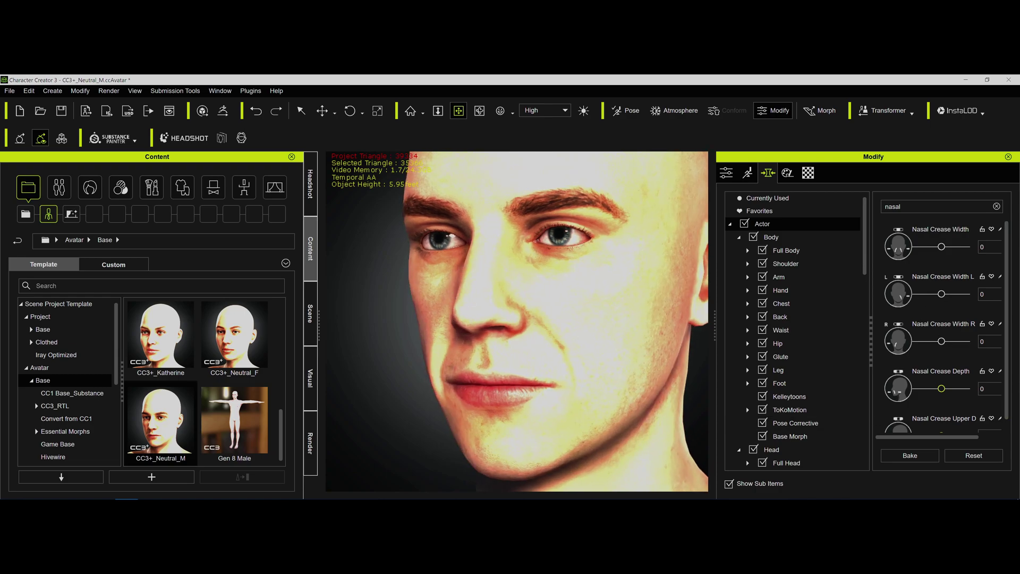
{"action": "left_click_drag", "start_coordinate": [941, 388], "coordinate": [965, 393]}
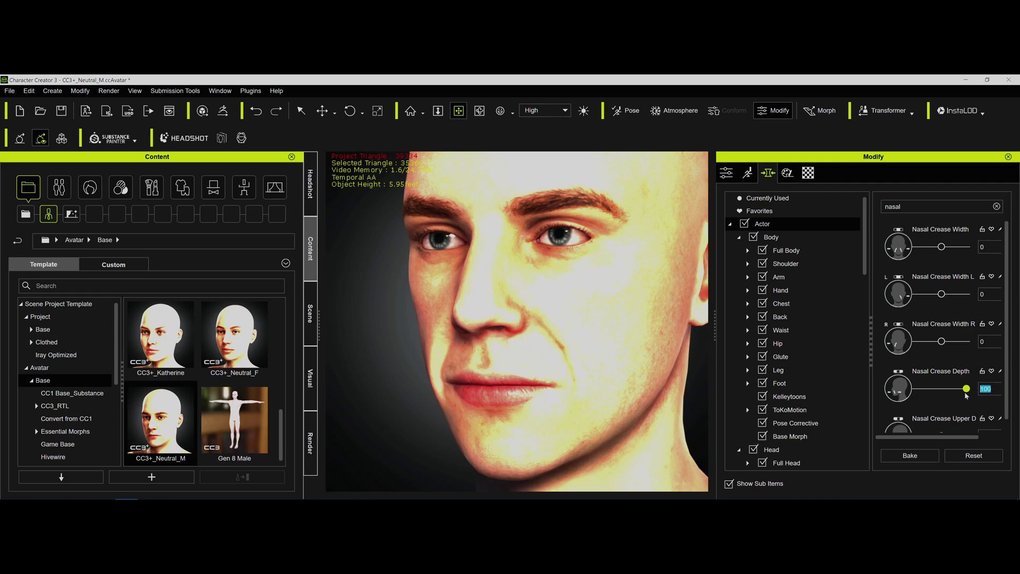
{"action": "type", "text": "200"}
{"action": "key", "text": "Return"}
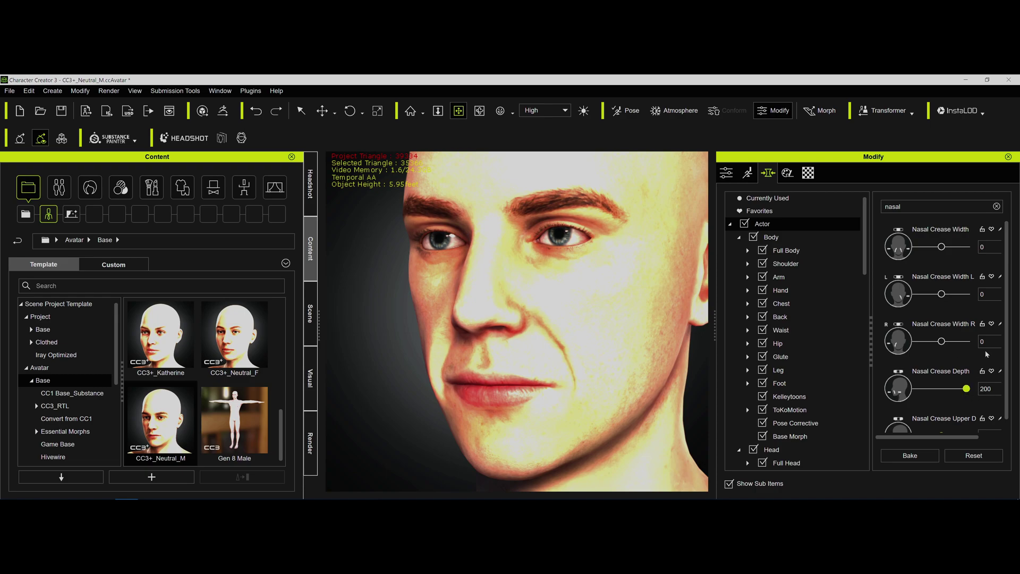
{"action": "left_click", "coordinate": [929, 450]}
{"action": "double_click", "coordinate": [983, 388]}
Set Nasal Crease Width R to 500, bake it, and check the exaggerated crease on the whole head
{"action": "mouse_move", "coordinate": [941, 341]}
{"action": "left_mouse_down"}
{"action": "mouse_move", "coordinate": [930, 341]}
{"action": "mouse_move", "coordinate": [967, 341]}
{"action": "mouse_move", "coordinate": [938, 346]}
{"action": "left_mouse_up"}
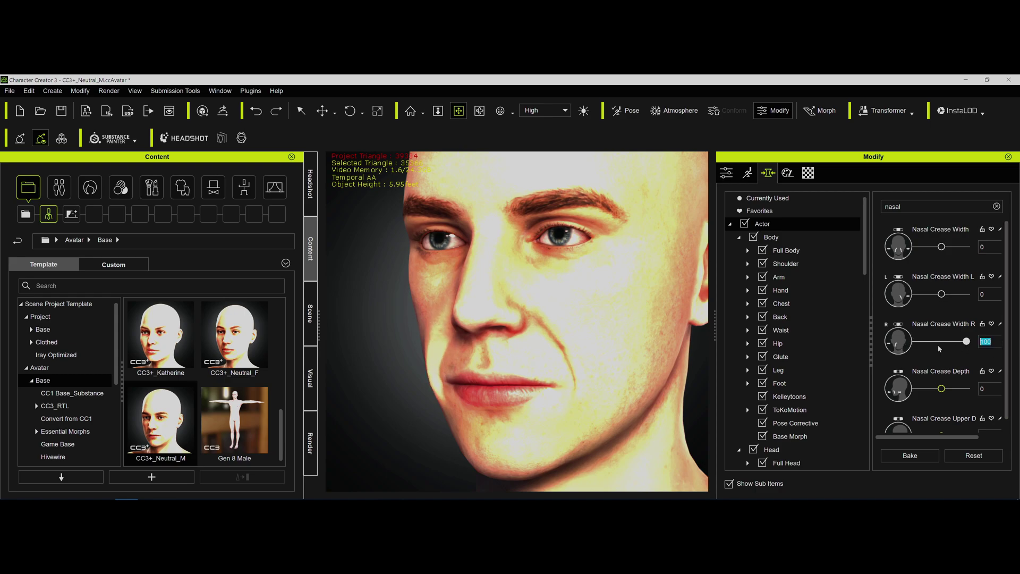
{"action": "type", "text": "500"}
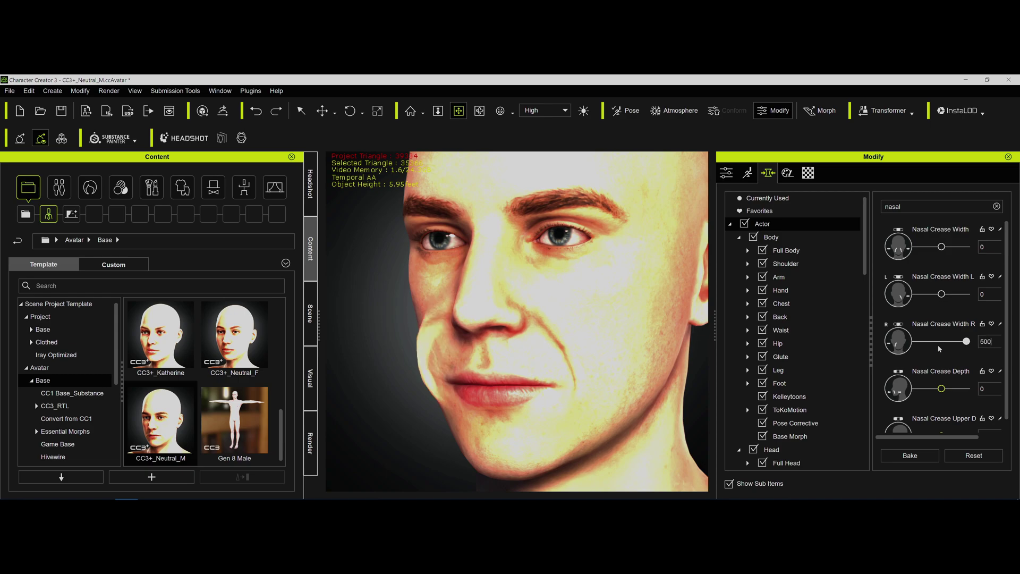
{"action": "key", "text": "Return"}
{"action": "left_click", "coordinate": [910, 456]}
{"action": "right_click_drag", "start_coordinate": [441, 360], "coordinate": [492, 354]}
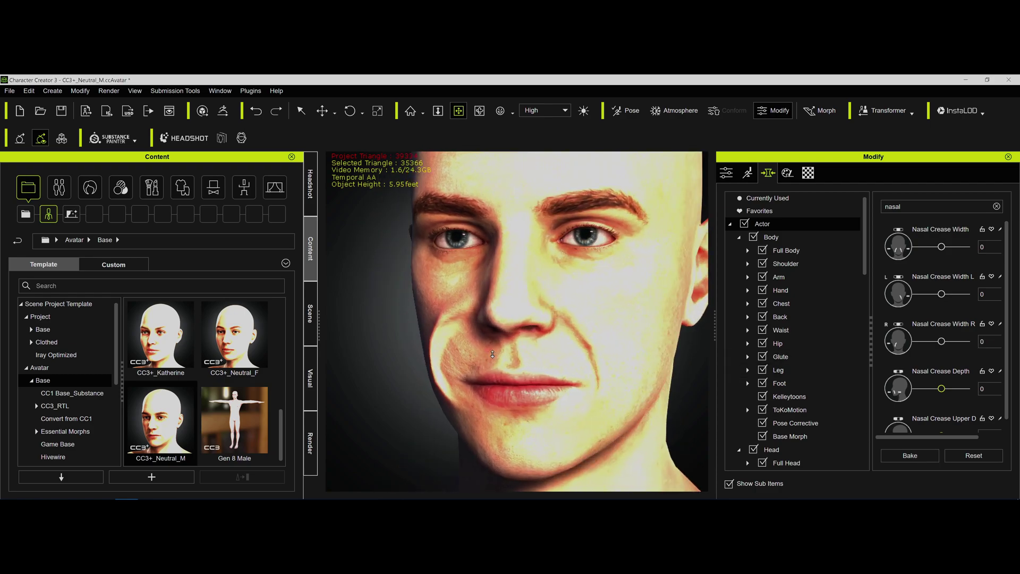
{"action": "scroll", "coordinate": [493, 354], "scroll_direction": "down", "scroll_amount": 3}
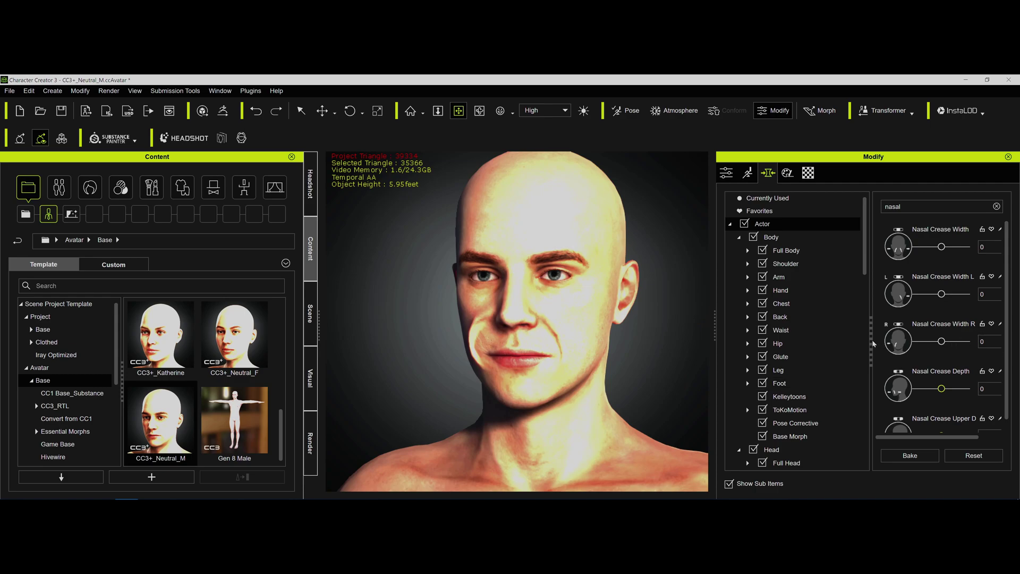
Widen the morph slider list and show the Shoulder morphs with the "nasal" search filter cleared
{"action": "left_click_drag", "start_coordinate": [873, 343], "coordinate": [841, 344]}
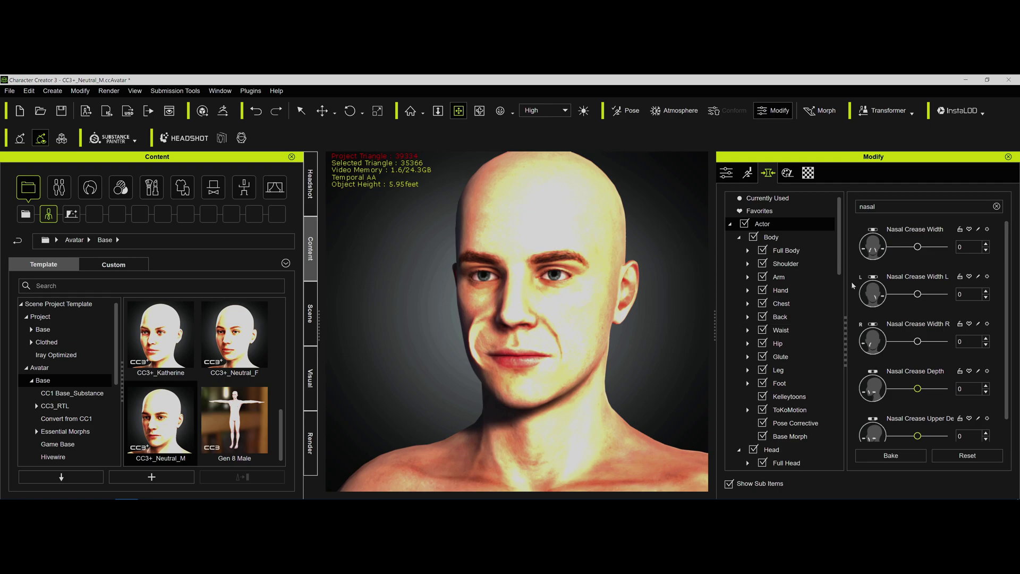
{"action": "left_click", "coordinate": [801, 265]}
{"action": "left_click", "coordinate": [995, 207]}
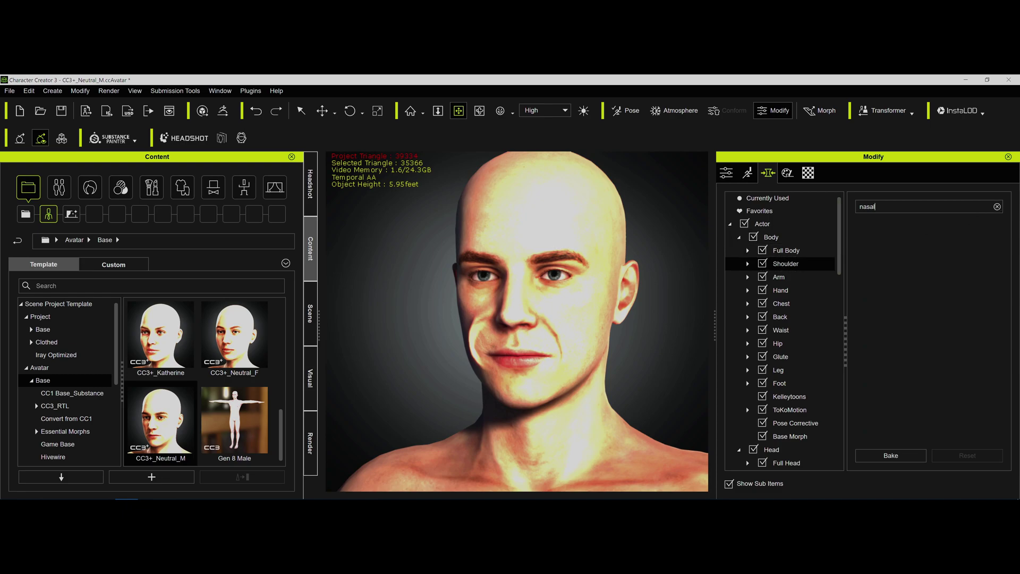
{"action": "left_click", "coordinate": [997, 207]}
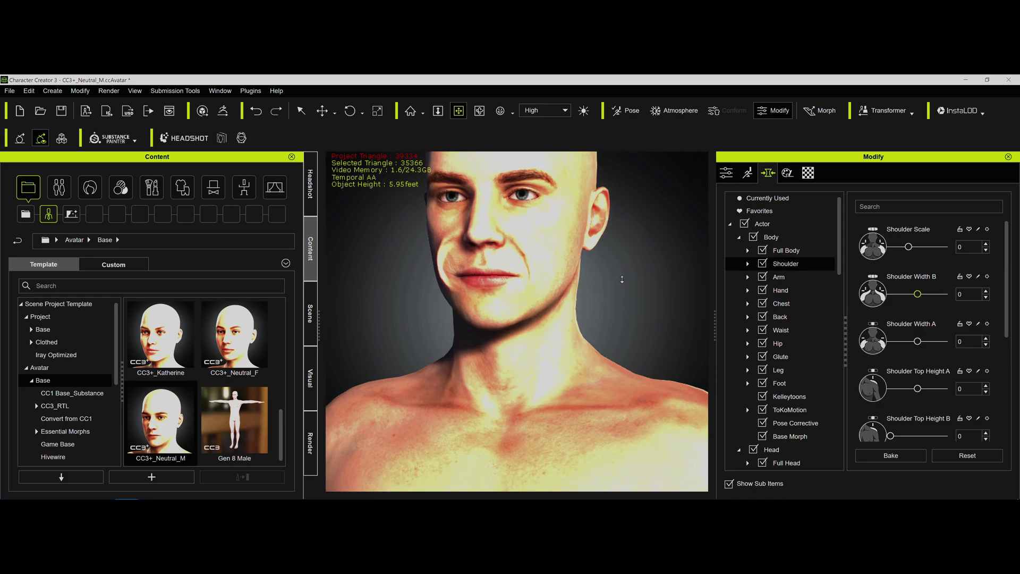
Bake a Shoulder Scale of 150 into the avatar and set Shoulder Scale to 11
{"action": "left_click_drag", "start_coordinate": [909, 246], "coordinate": [952, 249]}
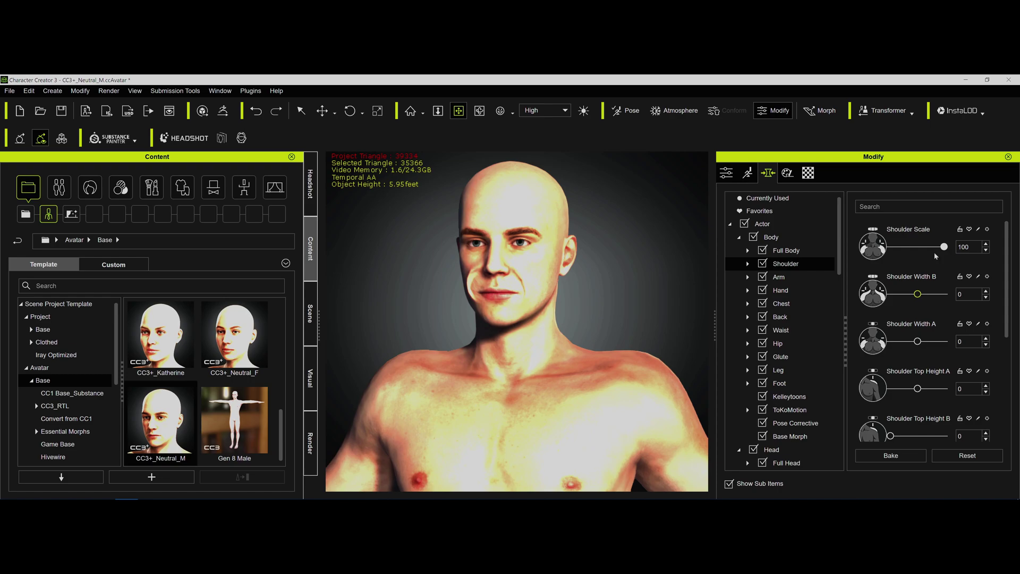
{"action": "type", "text": "150"}
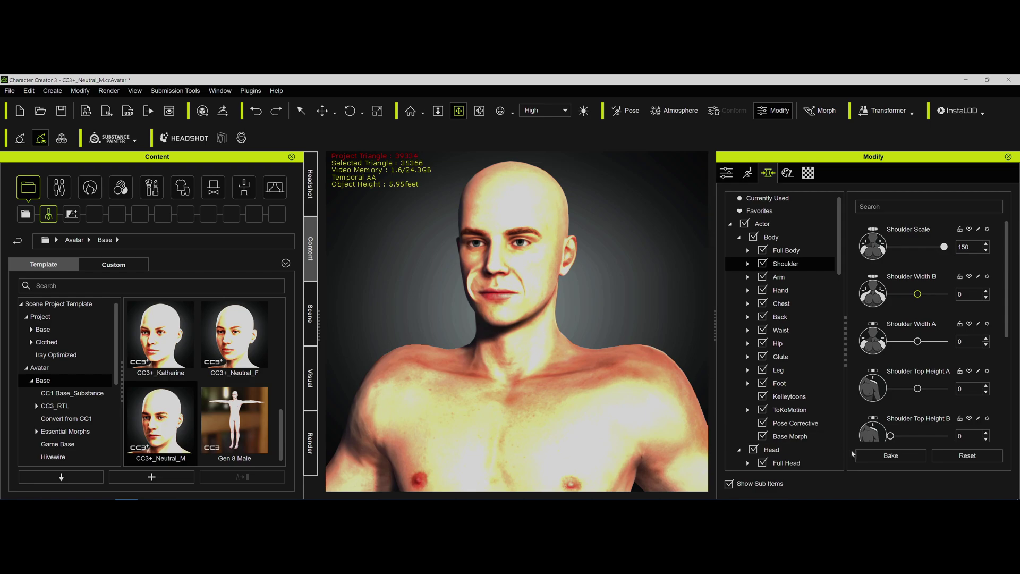
{"action": "left_click", "coordinate": [871, 457]}
{"action": "left_click_drag", "start_coordinate": [909, 247], "coordinate": [887, 254]}
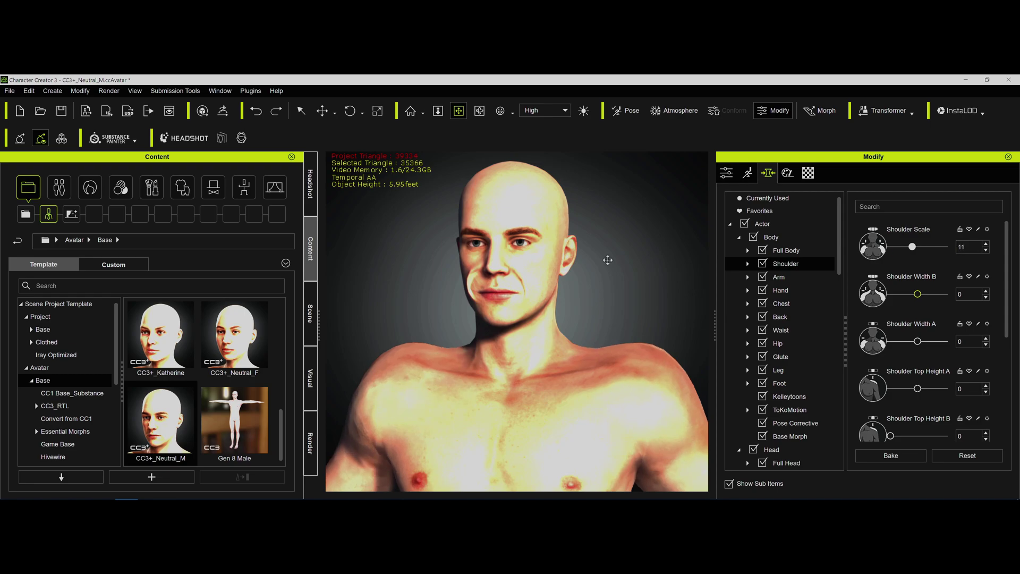